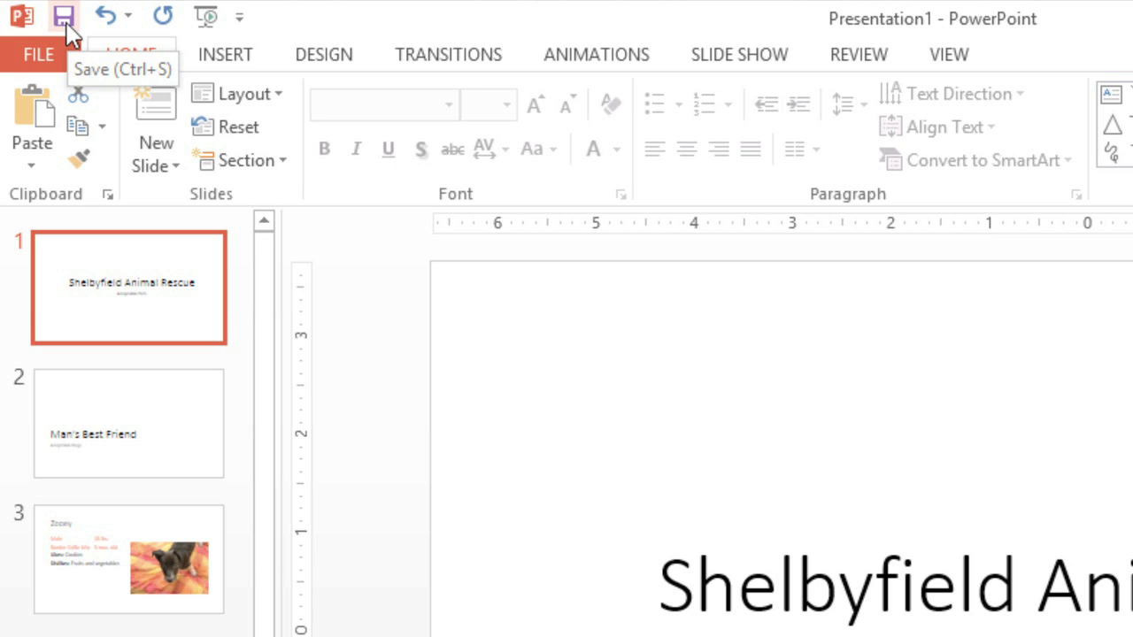
Save the presentation to the computer's Documents folder as 'pet_slideshow'
click(66, 25)
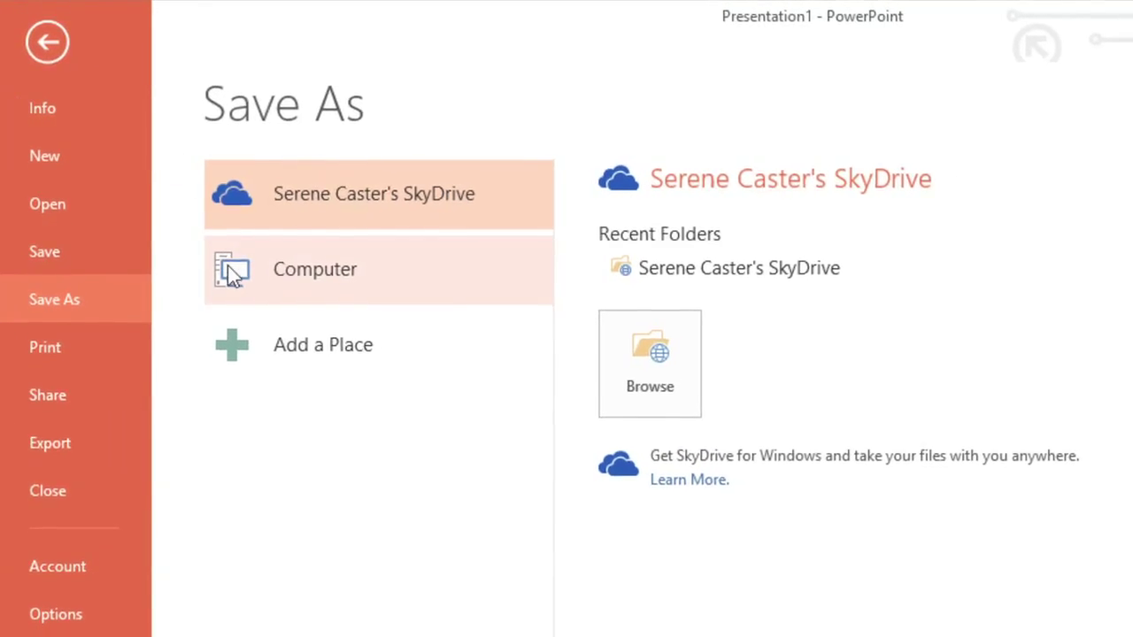
click(223, 265)
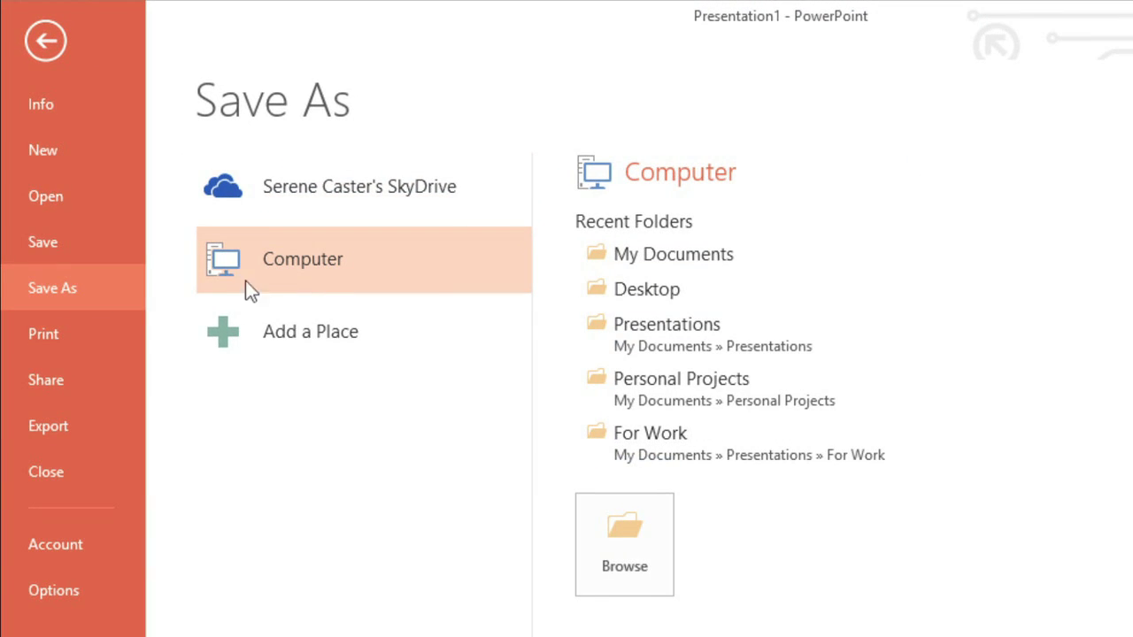
click(590, 533)
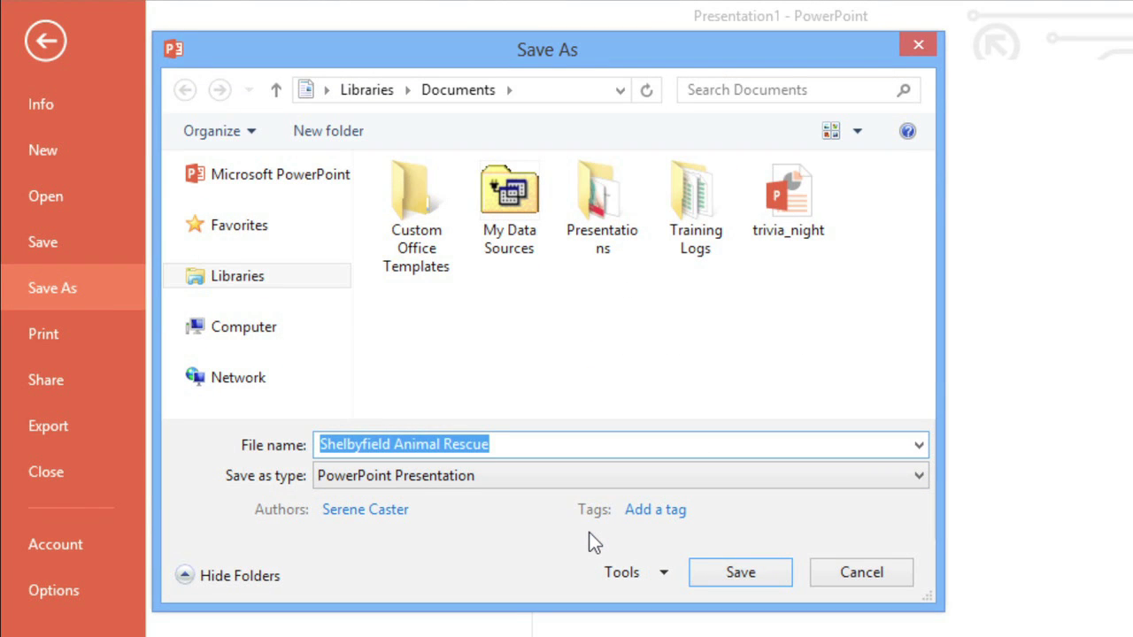
text(pe)
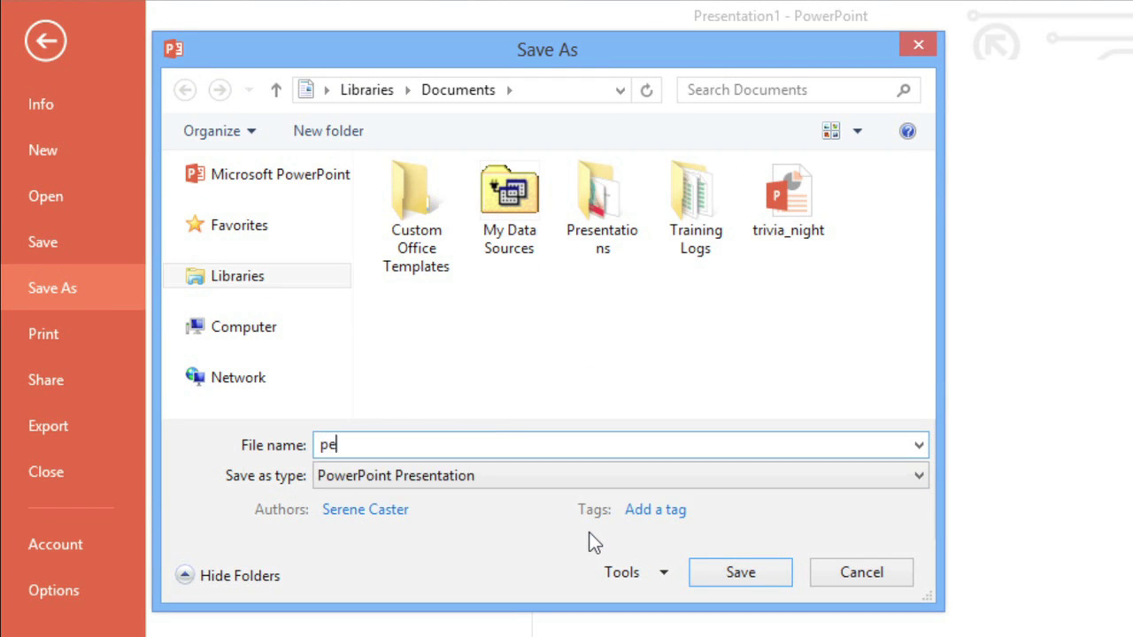
text(t_slideshow)
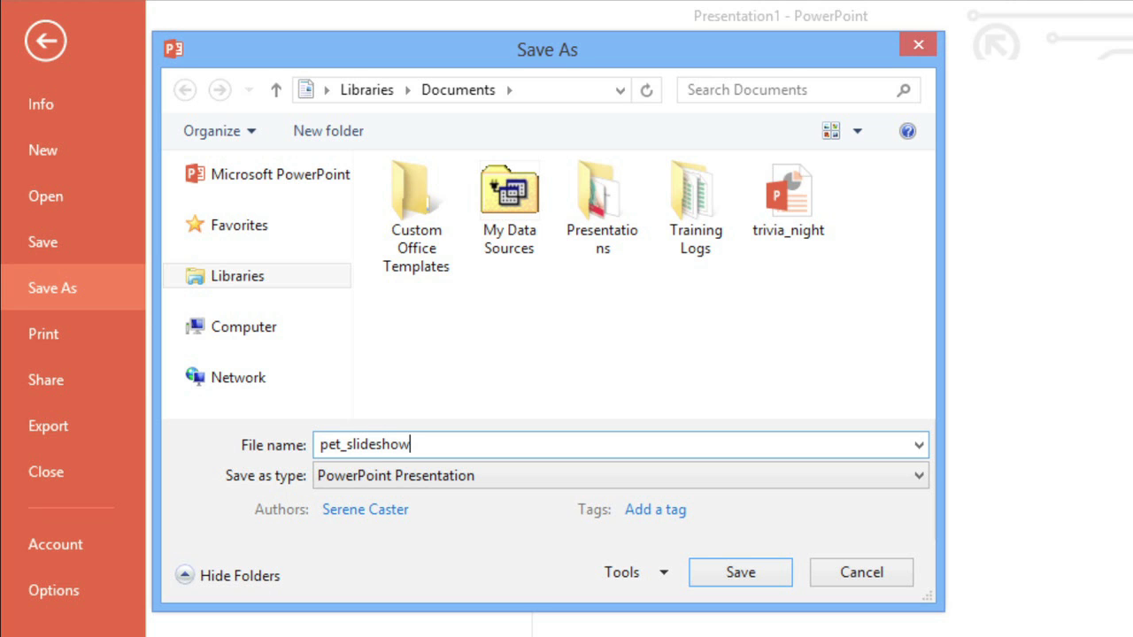
click(710, 565)
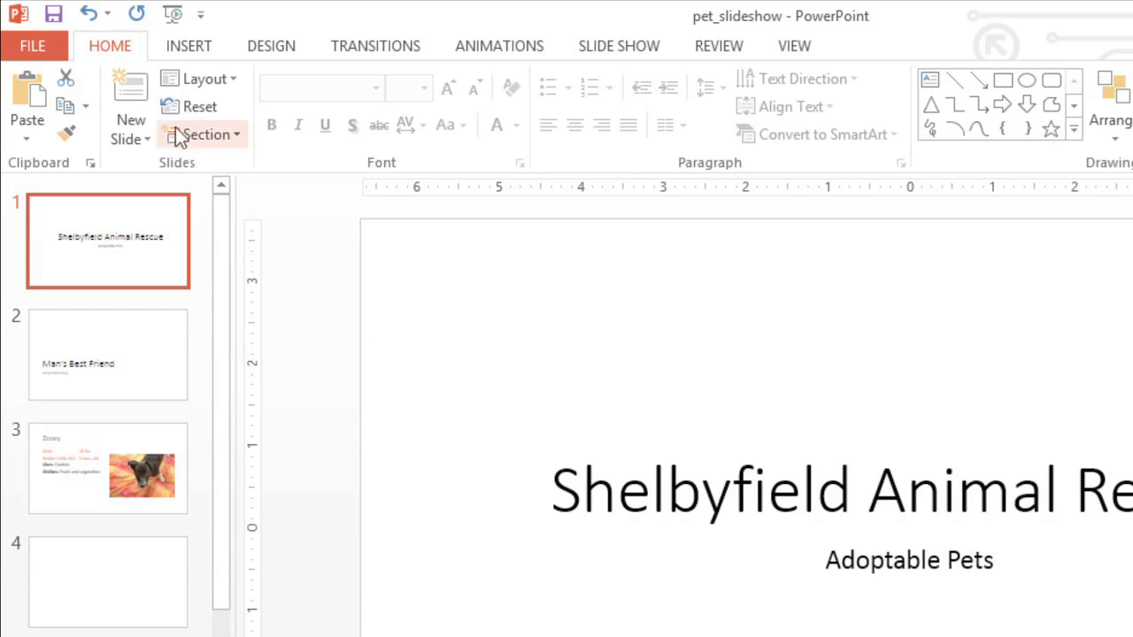
click(51, 20)
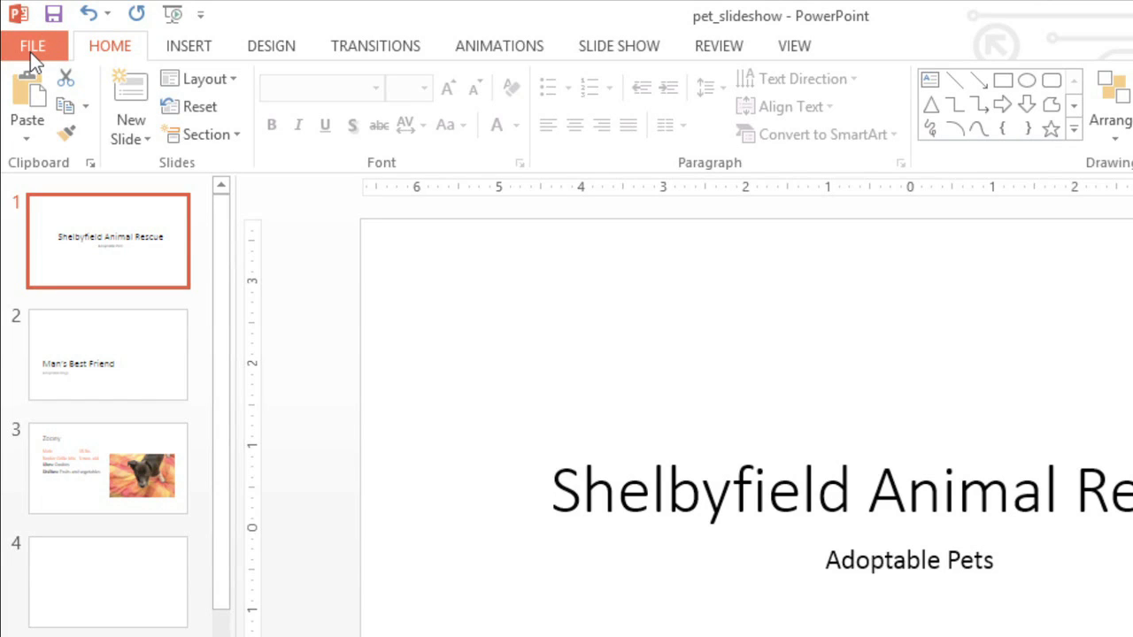
Show the Save As locations for pet_slideshow, with My Documents as its current folder
click(30, 52)
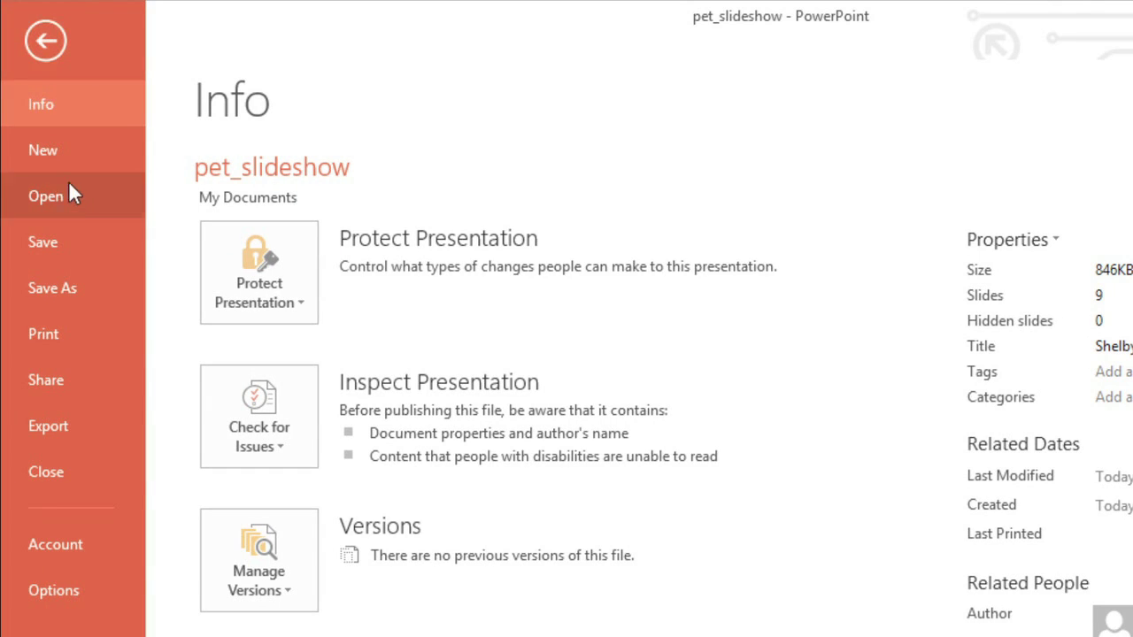
click(88, 283)
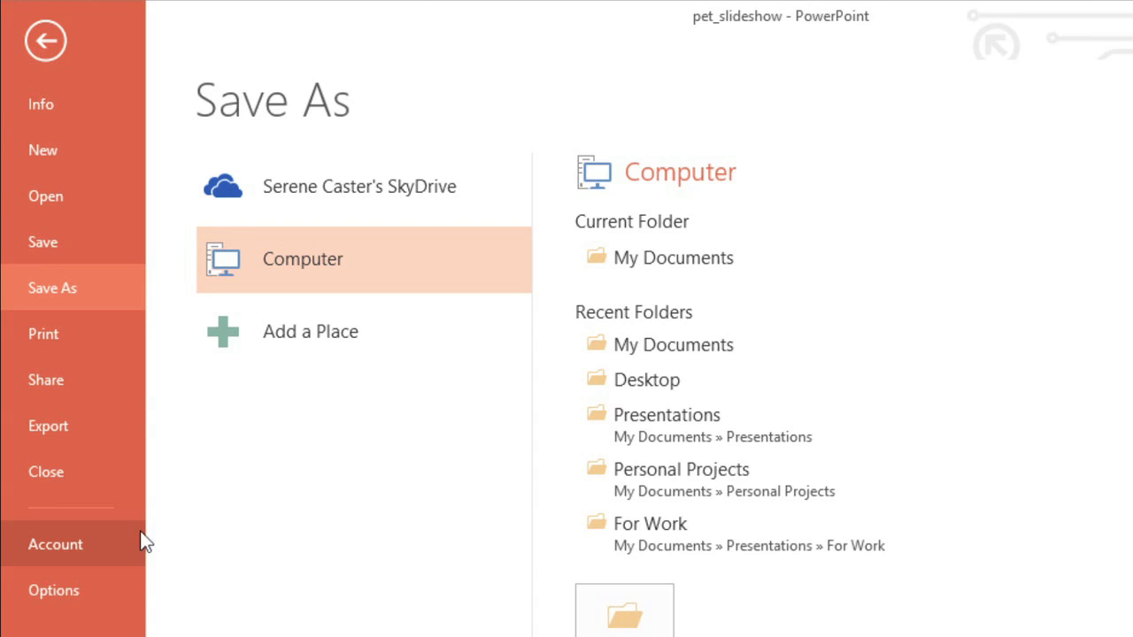
Turn on 'Save to Computer by default' in the Save options and apply it
click(96, 588)
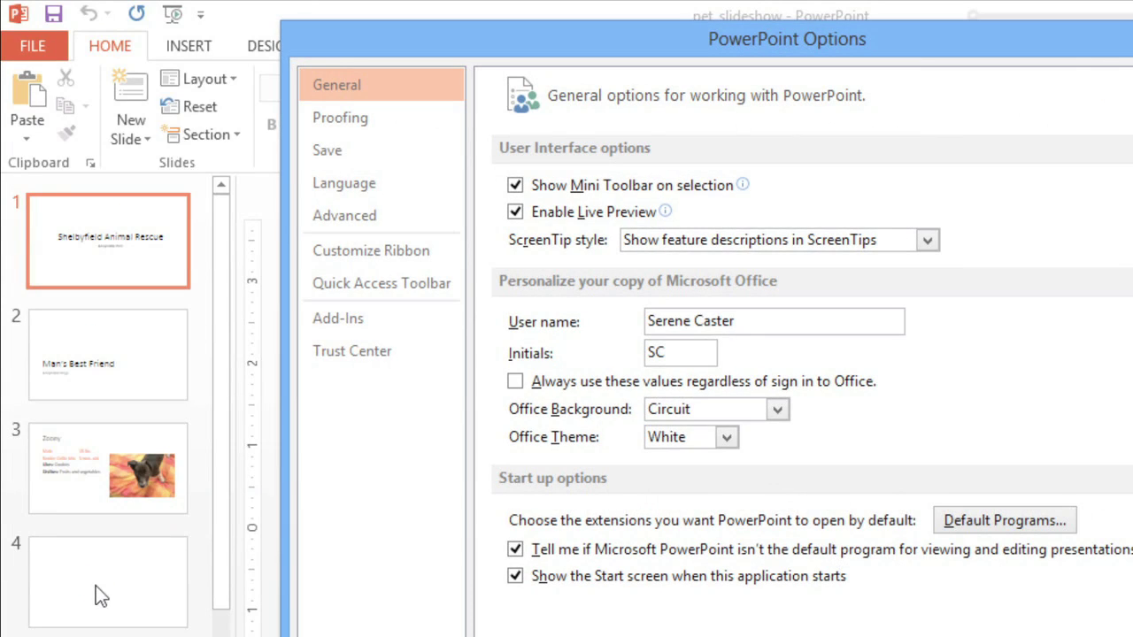
click(381, 154)
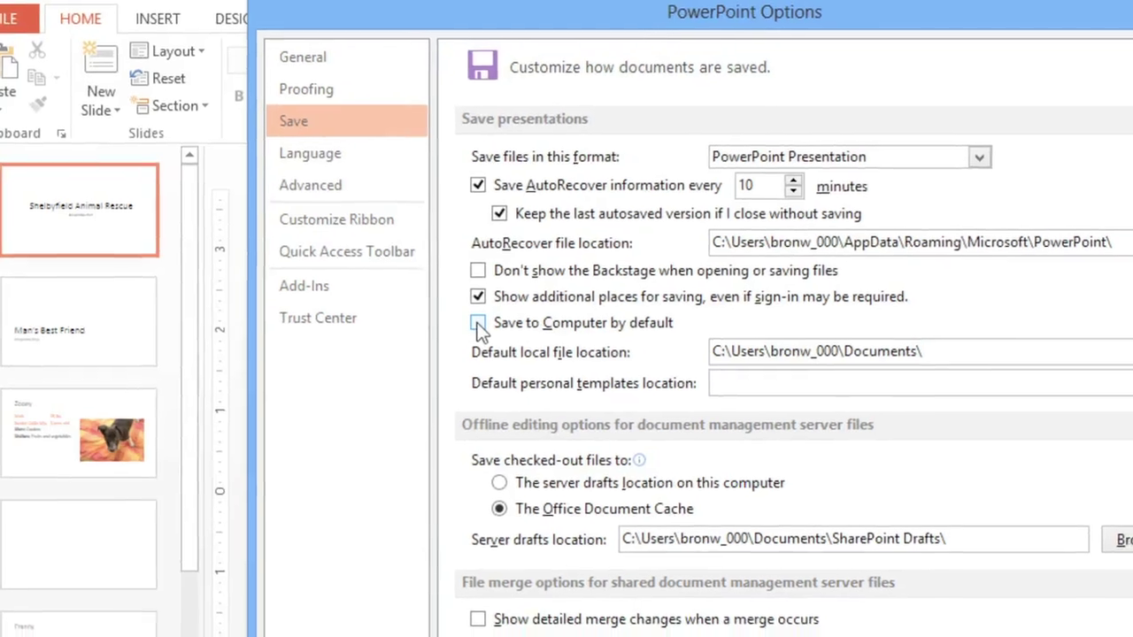
click(478, 324)
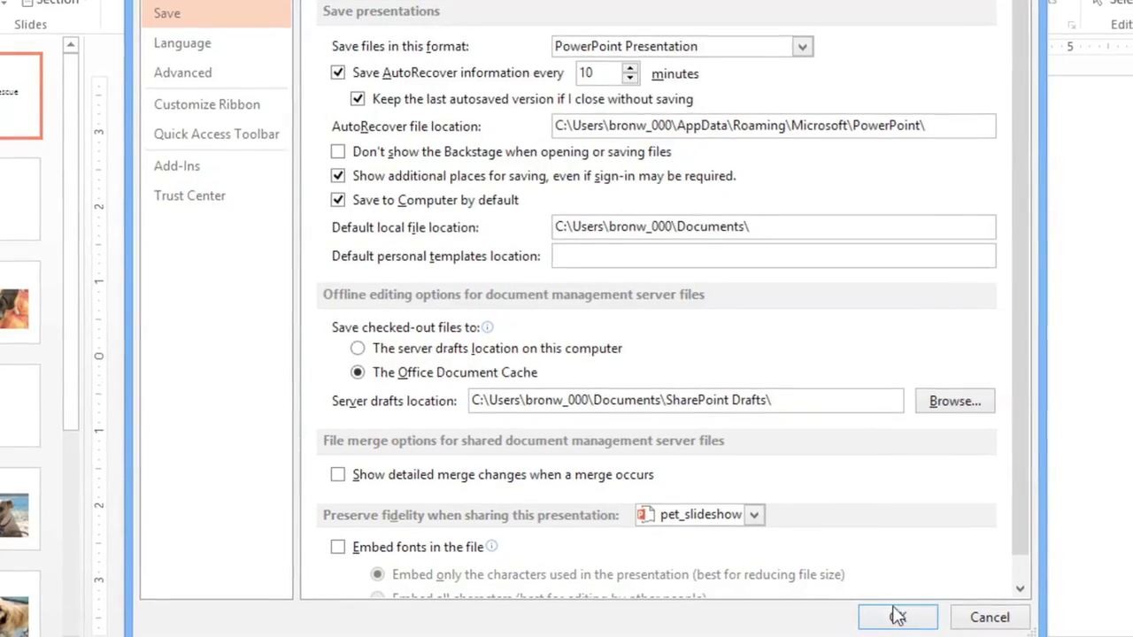
click(892, 613)
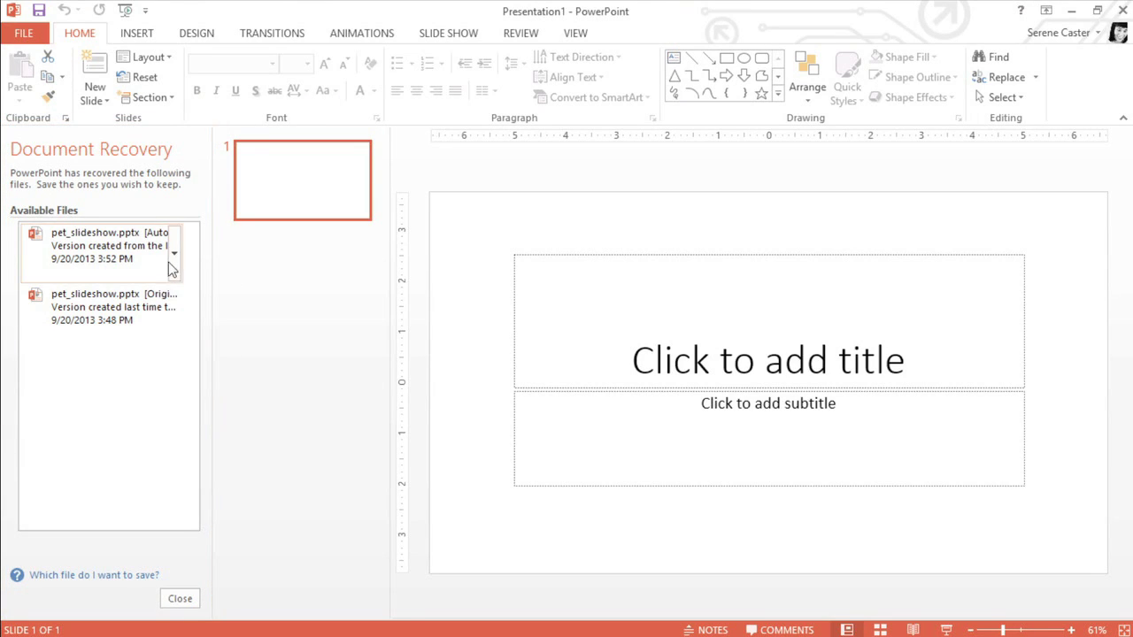
Open the autosaved pet_slideshow.pptx copy from the Document Recovery pane
click(142, 266)
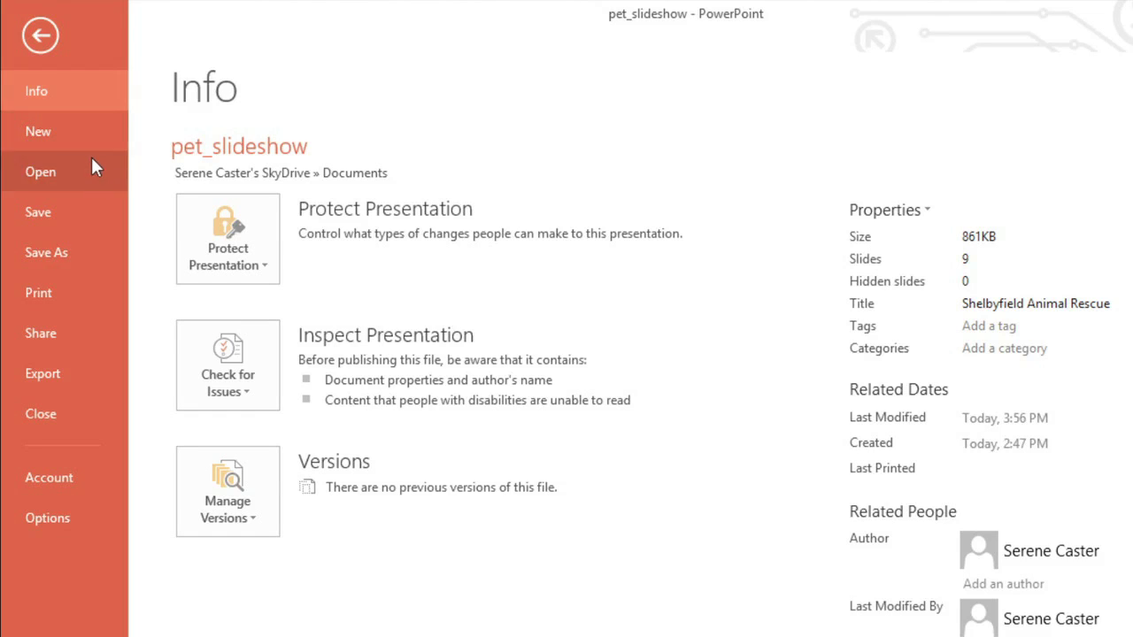
Review the video and file-type export options, choosing PowerPoint 97-2003 Presentation
click(90, 370)
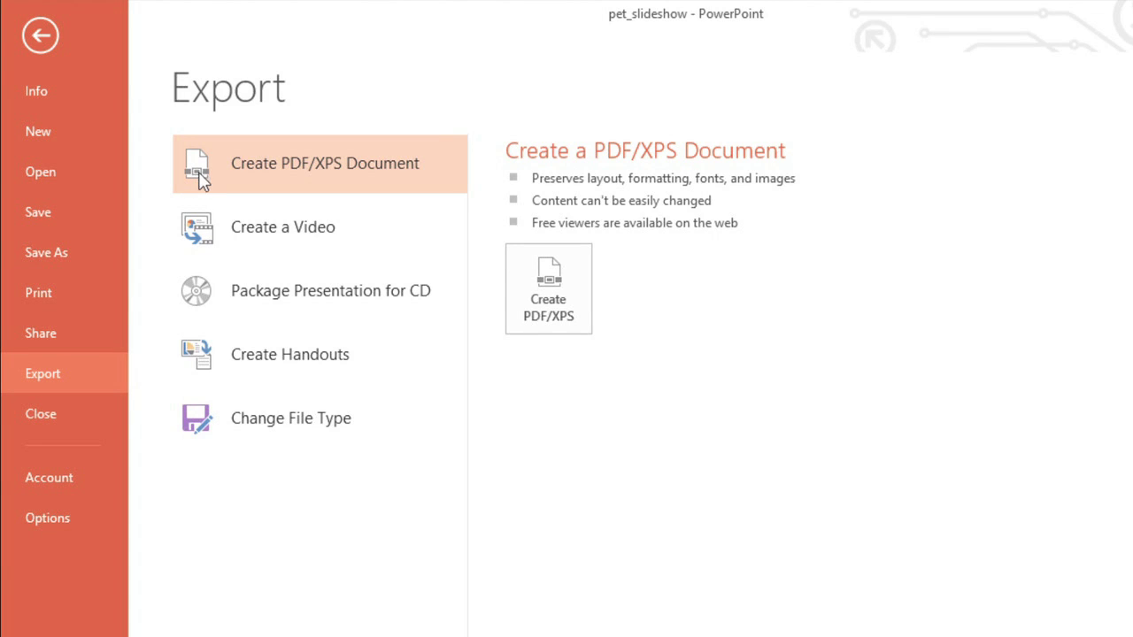
click(202, 232)
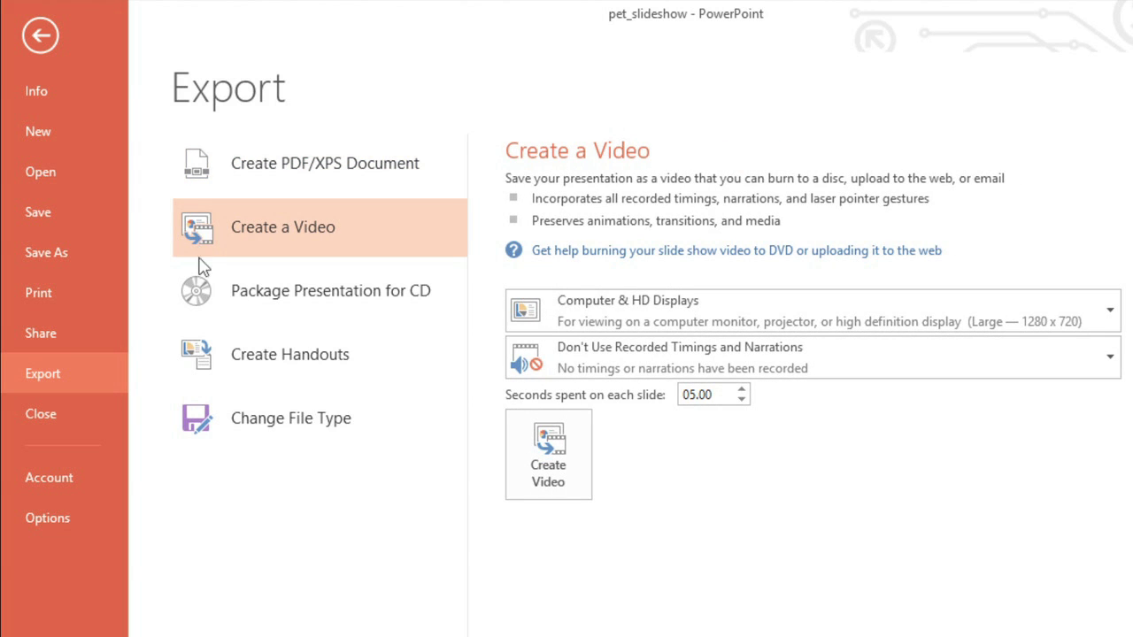
click(204, 418)
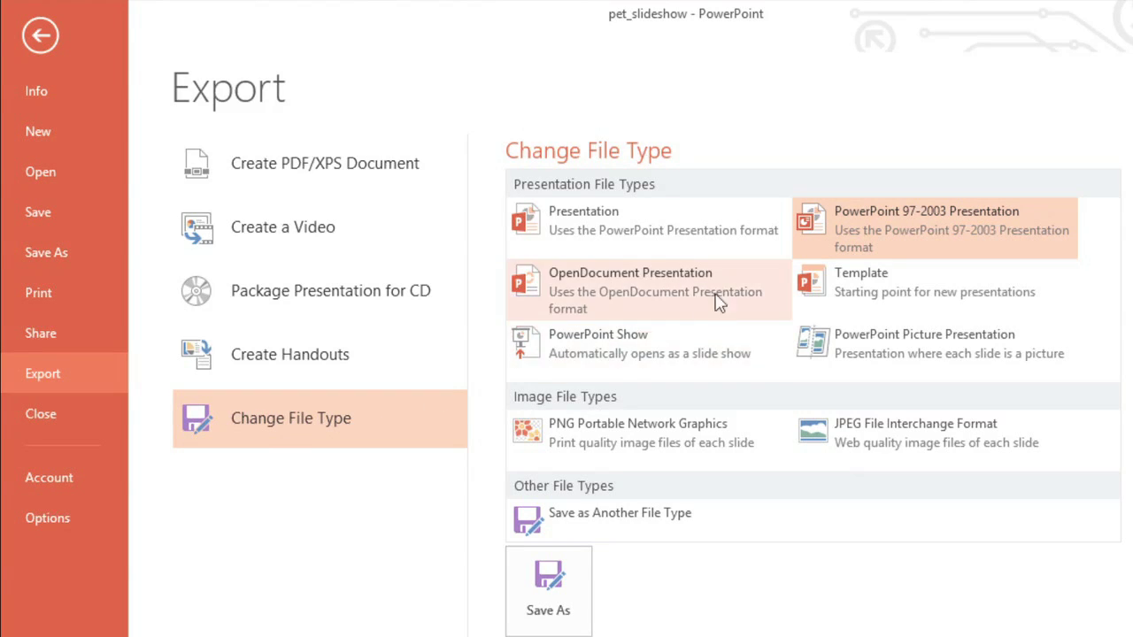
click(865, 230)
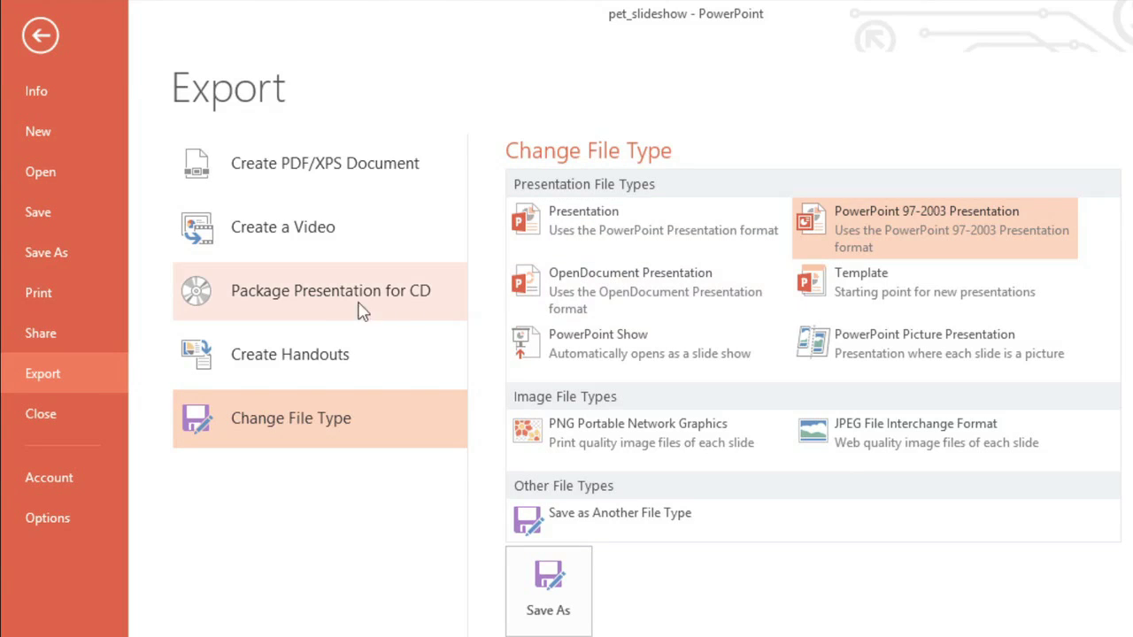
Review the sharing options and show the Present Online details
click(86, 335)
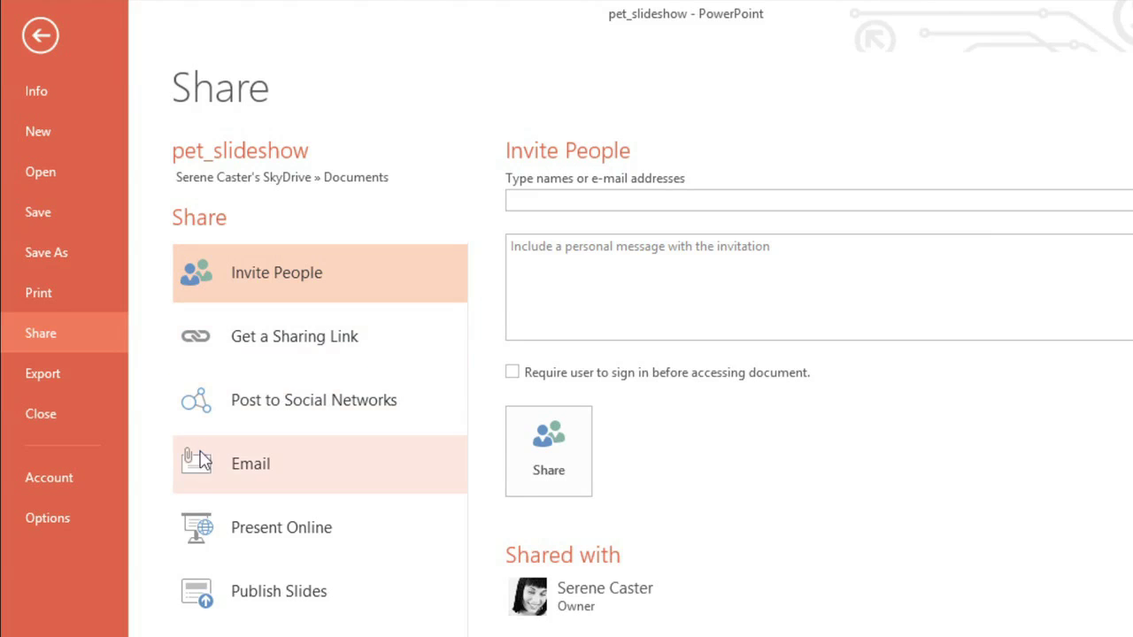
click(192, 511)
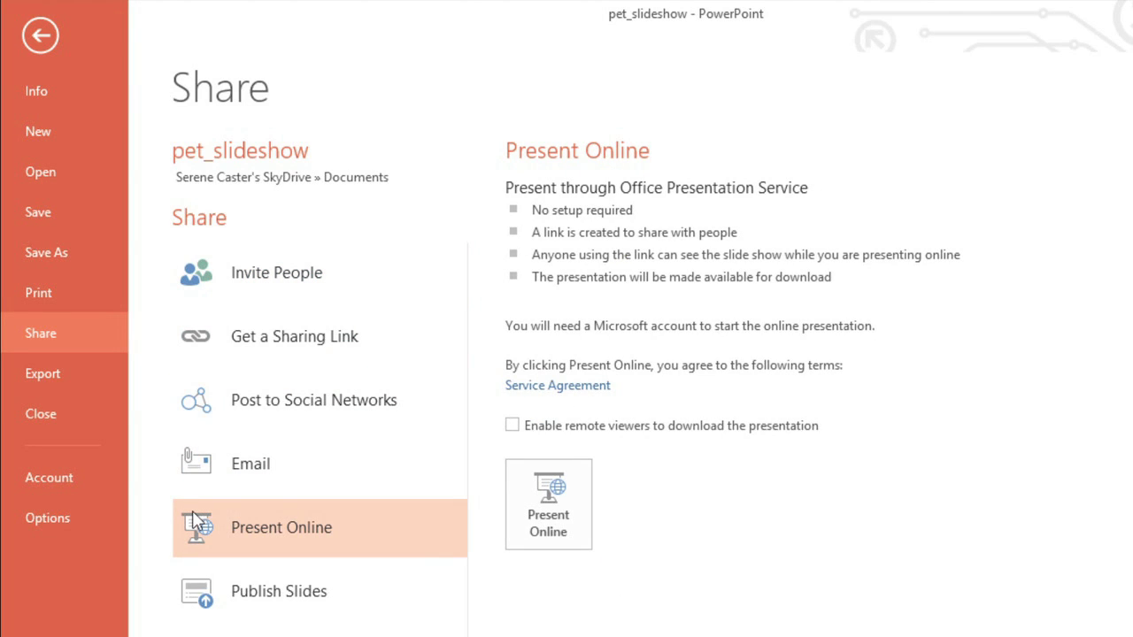